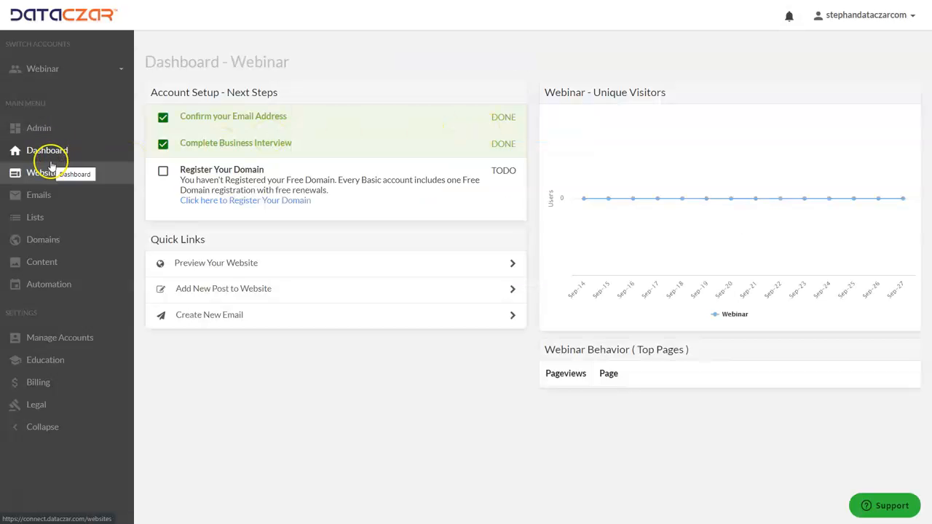
# Open the Webinar website's settings and look over the whole home page in the site preview.
pyautogui.click(48, 172)
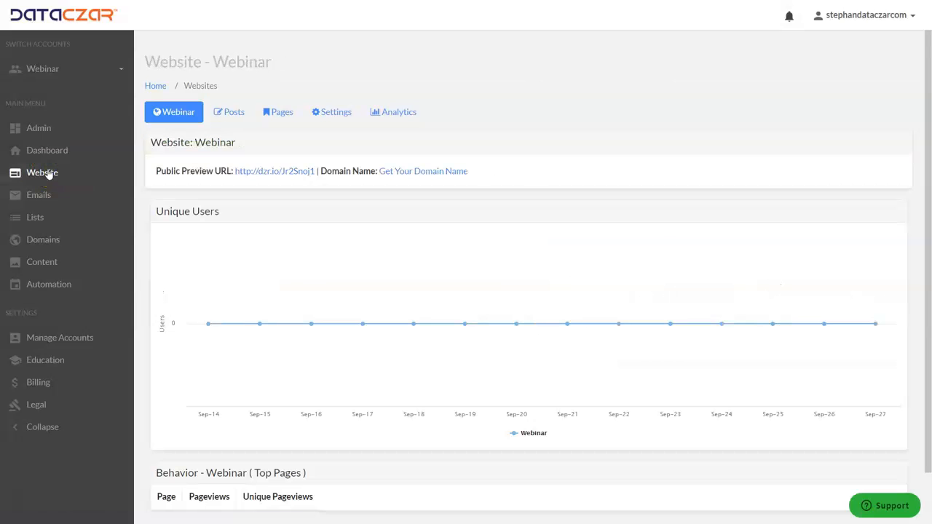
pyautogui.click(340, 115)
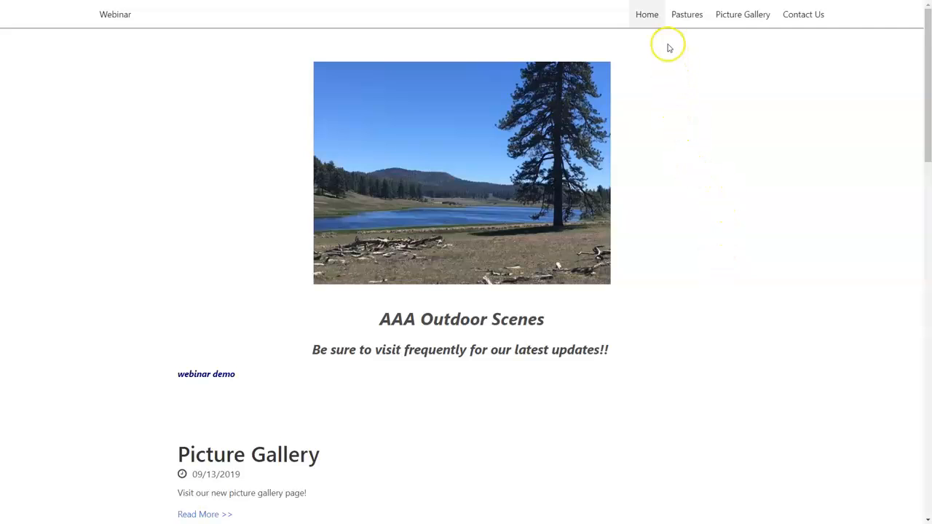
pyautogui.scroll(-15, 713, 192)
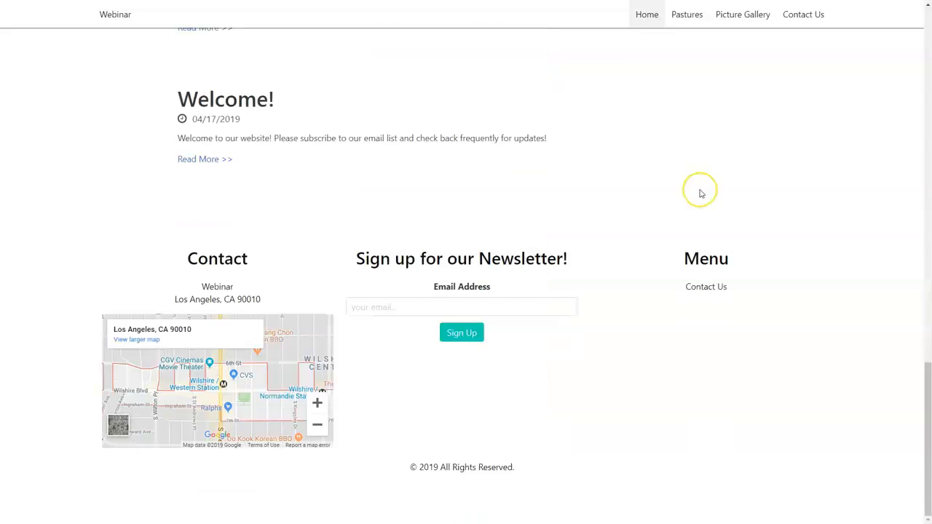
pyautogui.scroll(15, 701, 193)
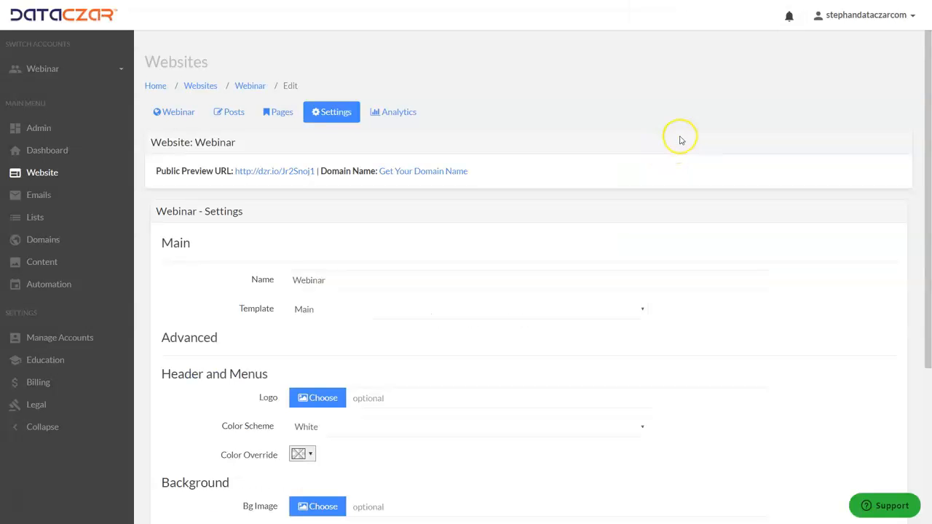
# Set the Header and Menus color scheme to Turquoise and save the website settings.
pyautogui.scroll(-2, 536, 257)
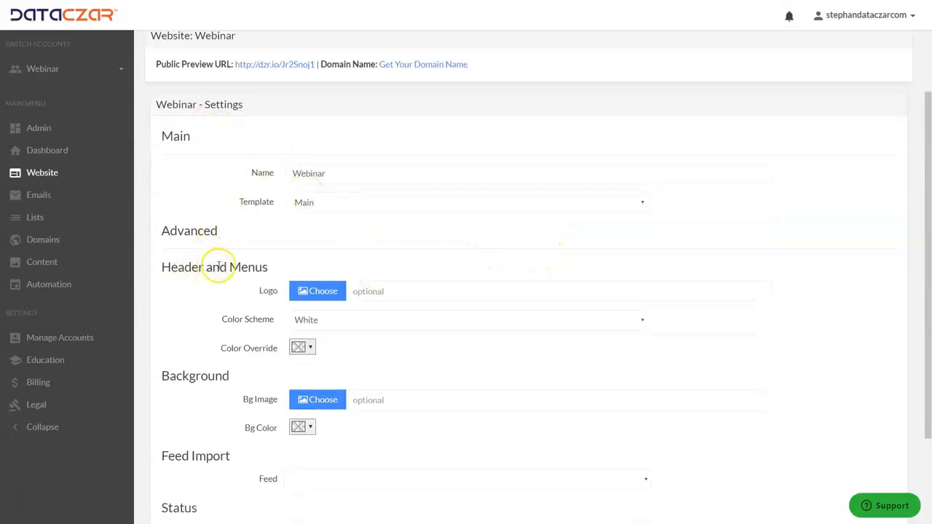
pyautogui.click(343, 322)
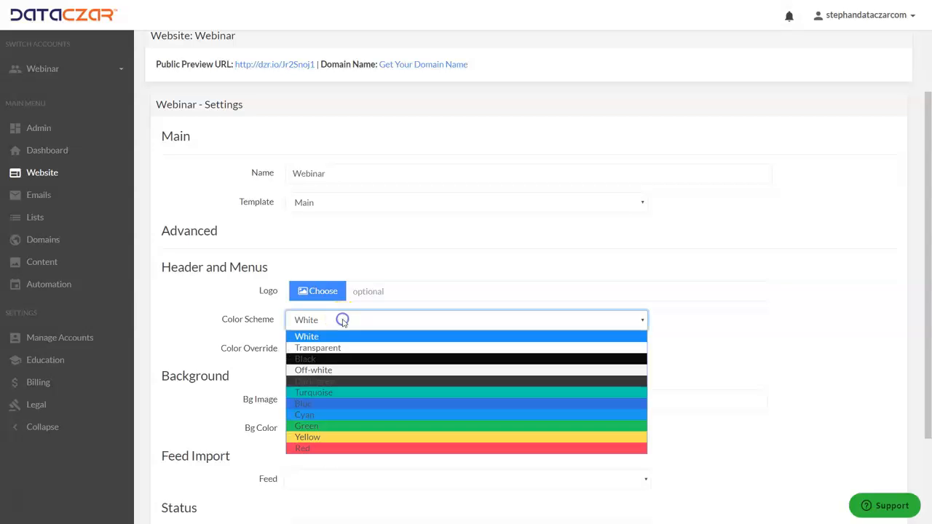
pyautogui.click(325, 394)
pyautogui.scroll(-3, 458, 327)
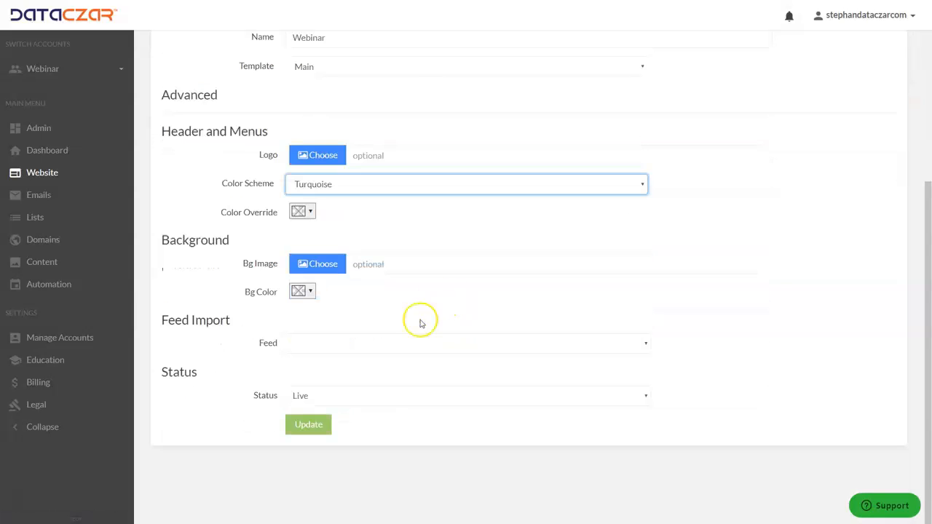
pyautogui.click(322, 423)
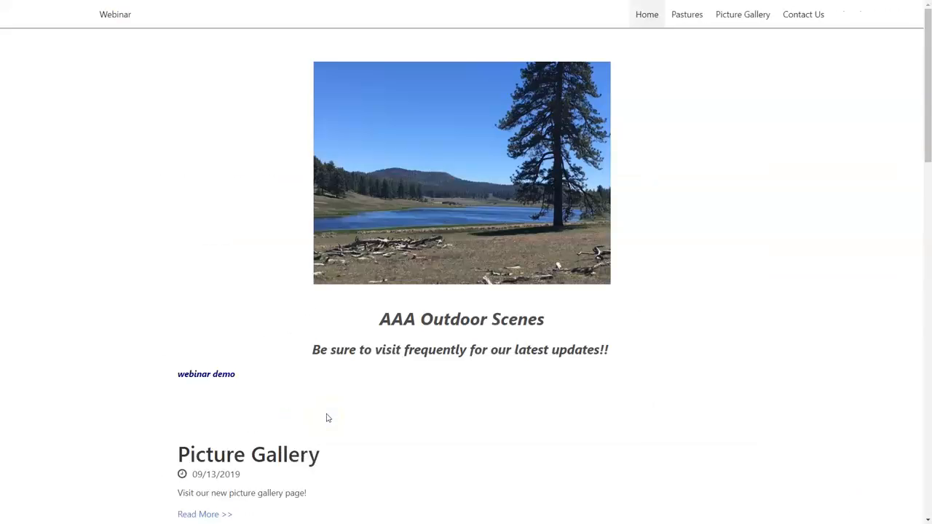
# Reload the site preview, check the header color along the home page, and return to the website settings.
pyautogui.press('F5')
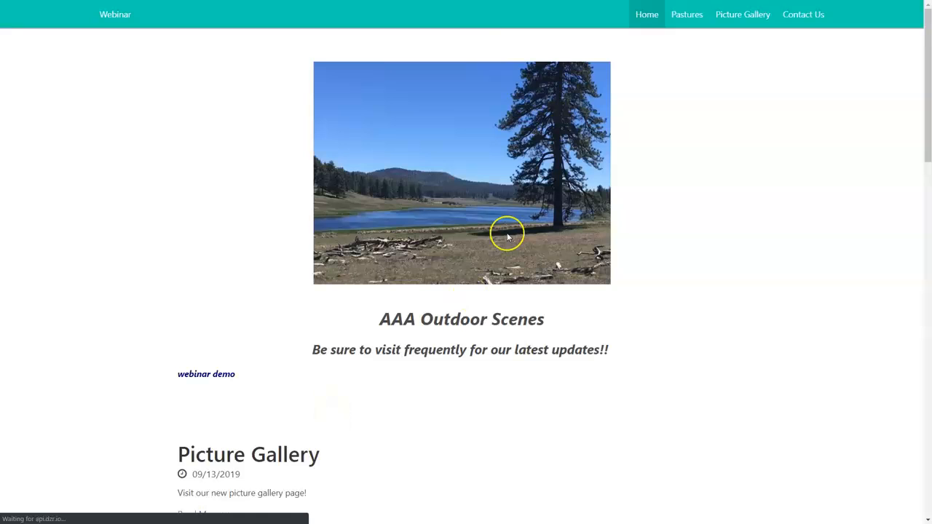
pyautogui.scroll(-15, 751, 169)
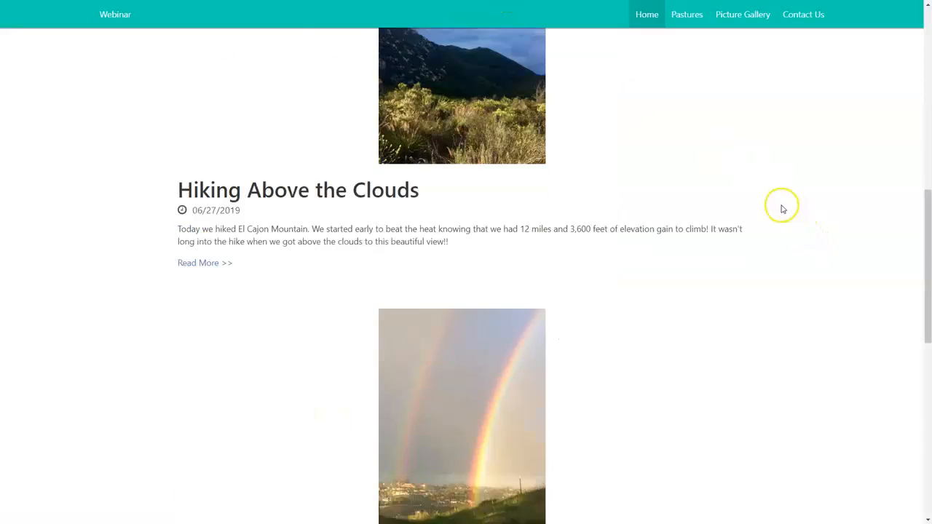
pyautogui.scroll(15, 753, 193)
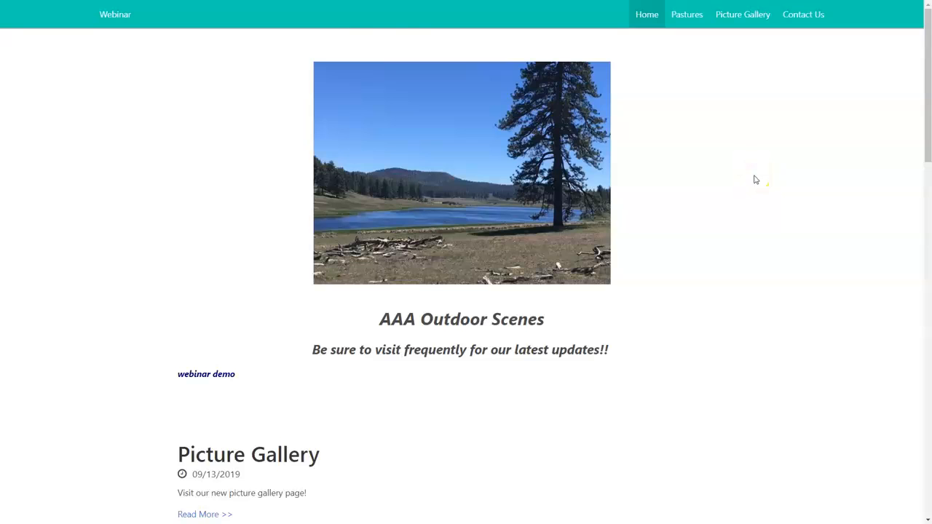
pyautogui.hotkey('ctrl', 'shift', 'Tab')
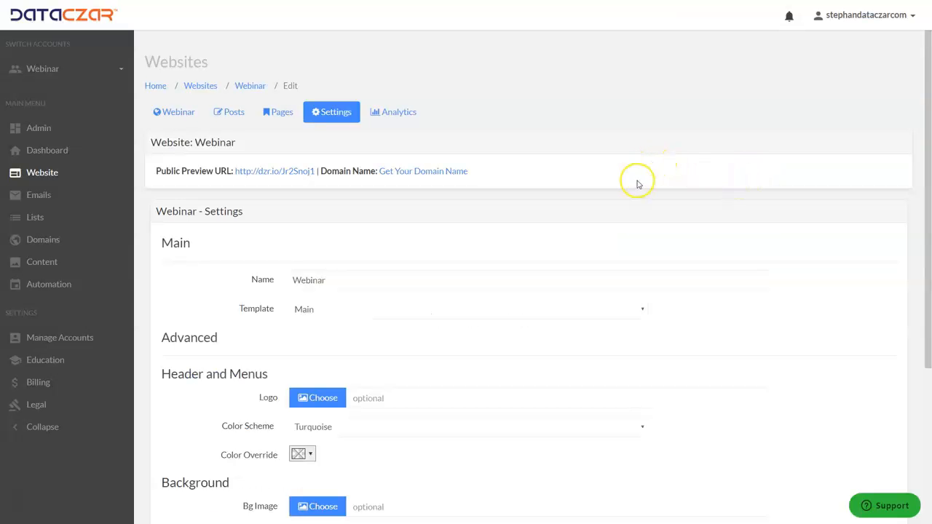
# Set the header's color override to the green #93c47d and save the website settings.
pyautogui.scroll(-3, 613, 211)
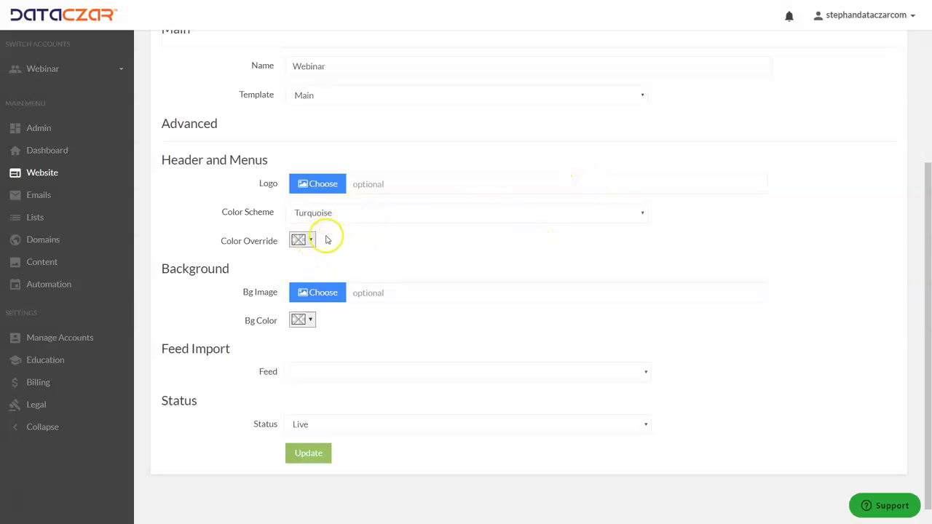
pyautogui.click(309, 240)
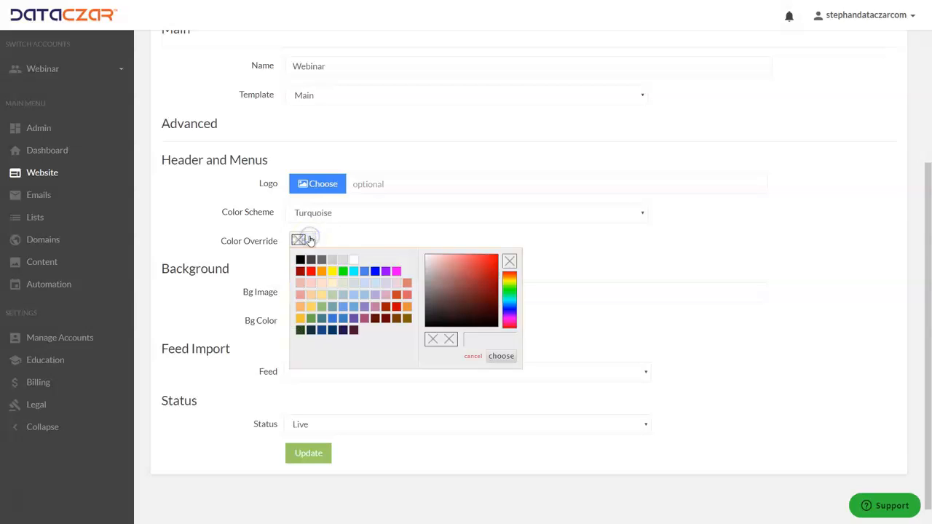
pyautogui.click(321, 309)
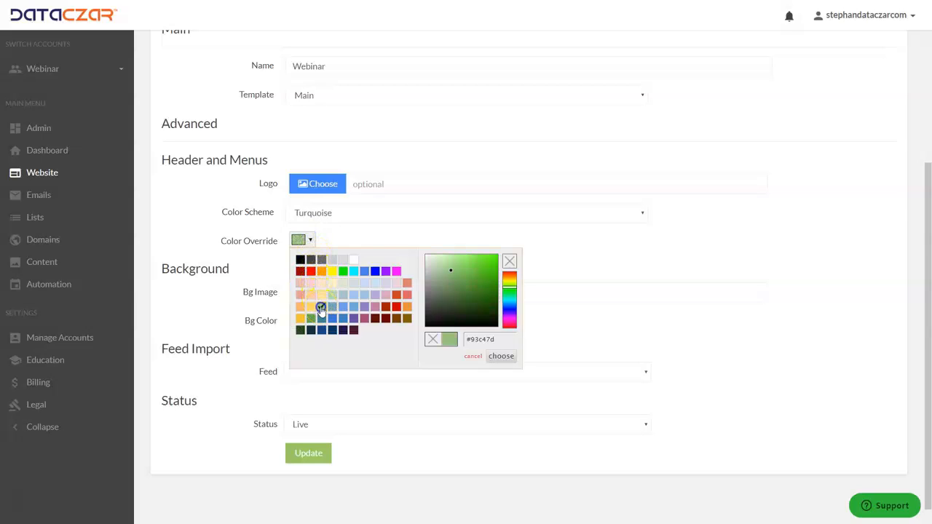
pyautogui.click(309, 453)
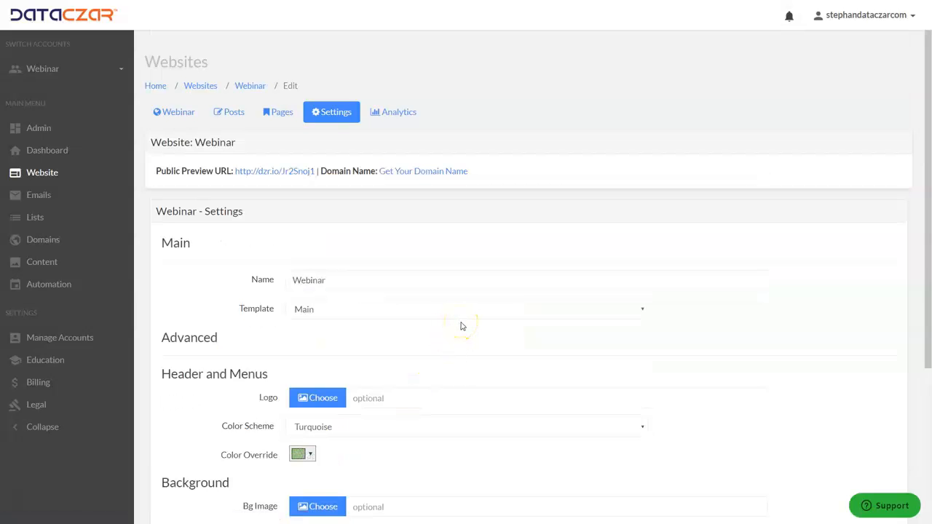
# Examine the header and menu item colors in the refreshed site preview, then return to the website settings.
pyautogui.hotkey('ctrl', 'Tab')
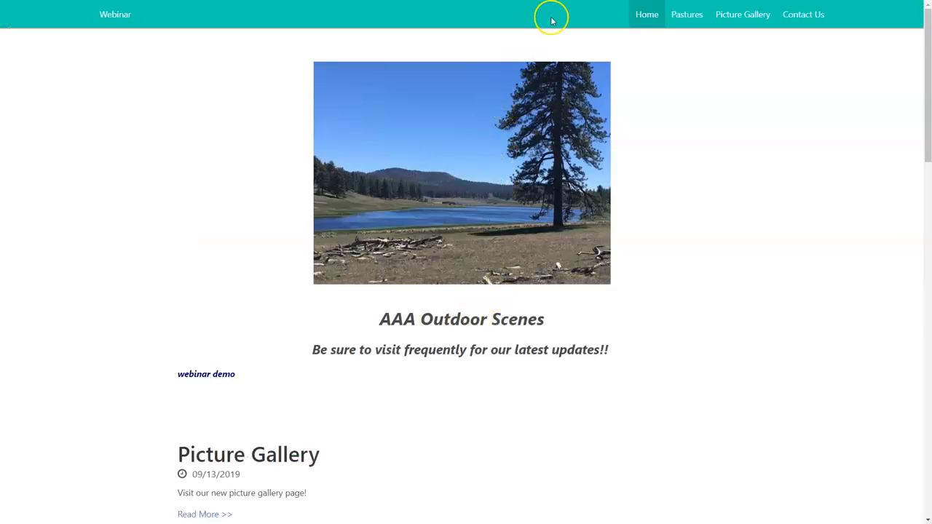
pyautogui.scroll(-15, 633, 453)
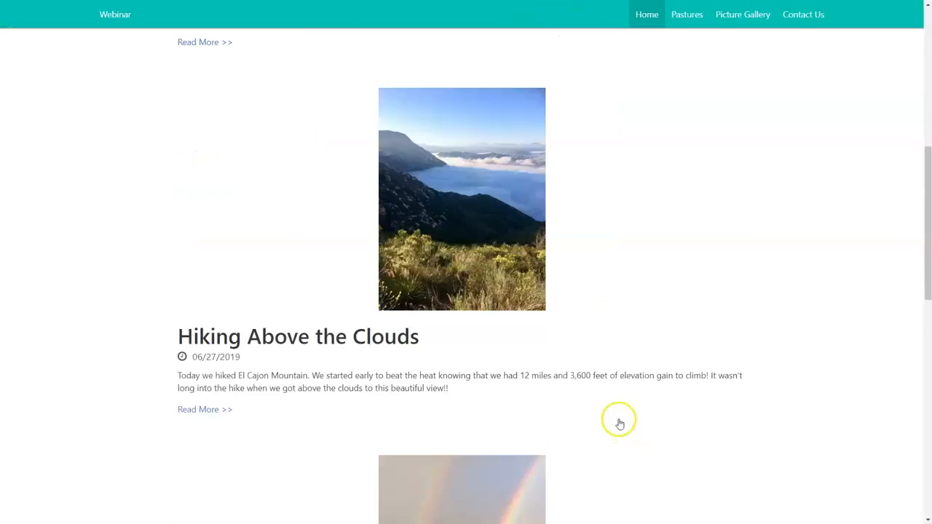
pyautogui.scroll(13, 611, 398)
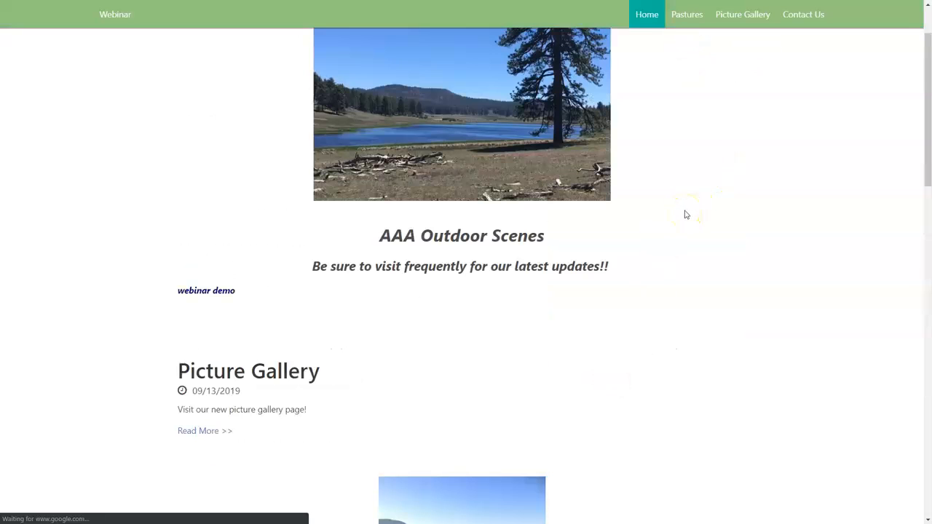
pyautogui.scroll(-12, 699, 414)
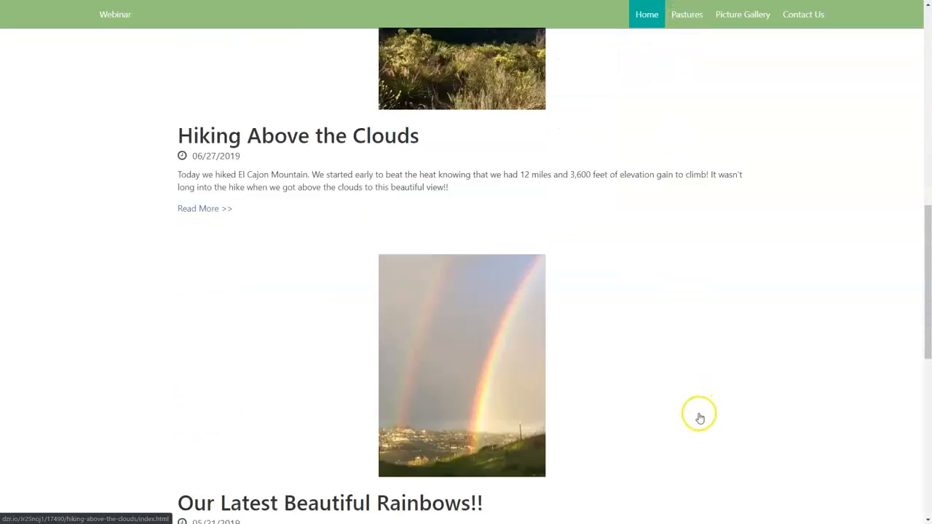
pyautogui.scroll(12, 683, 374)
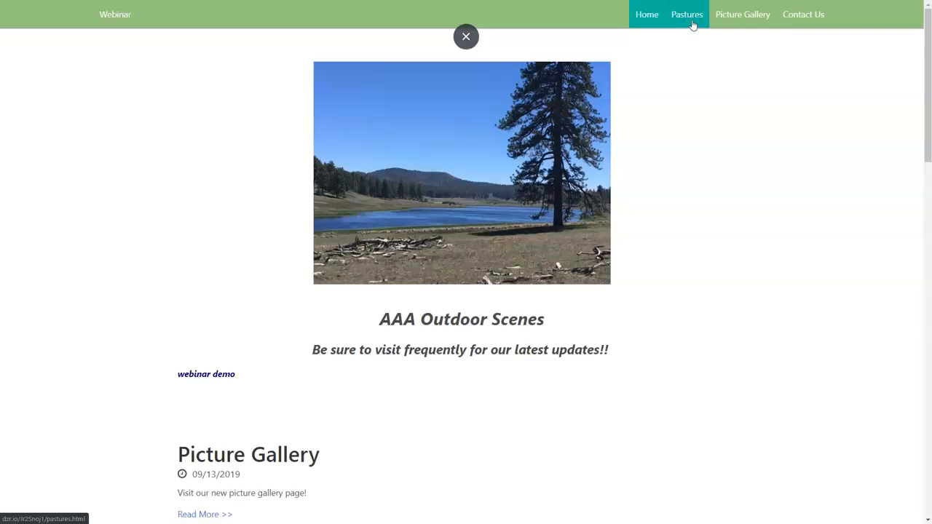
pyautogui.click(732, 21)
pyautogui.click(694, 18)
pyautogui.click(647, 17)
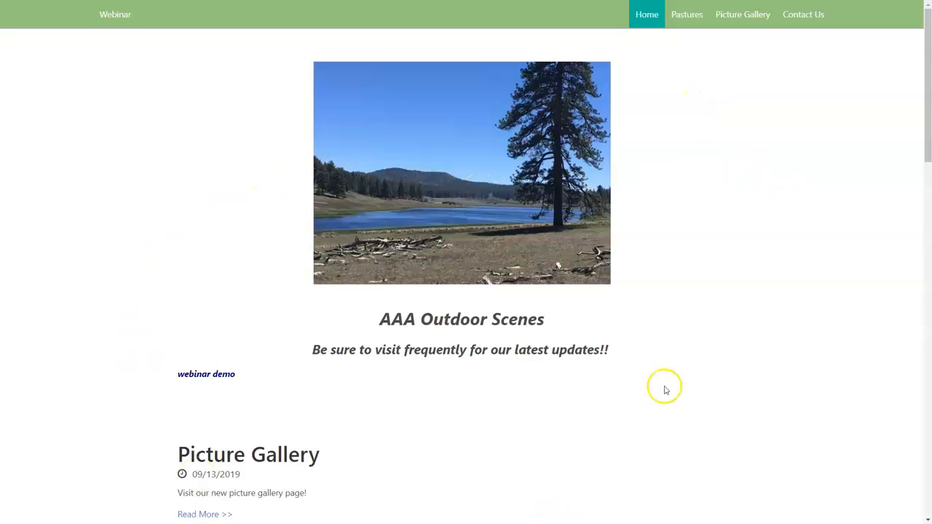
pyautogui.hotkey('ctrl', 'w')
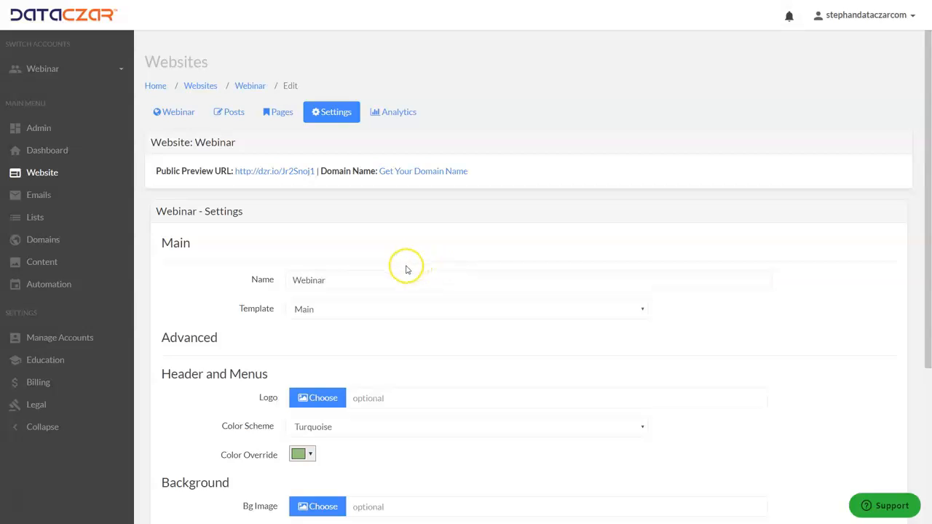
# Set the website's background color to the blue #6fa8dc and save the website settings.
pyautogui.scroll(-1, 397, 271)
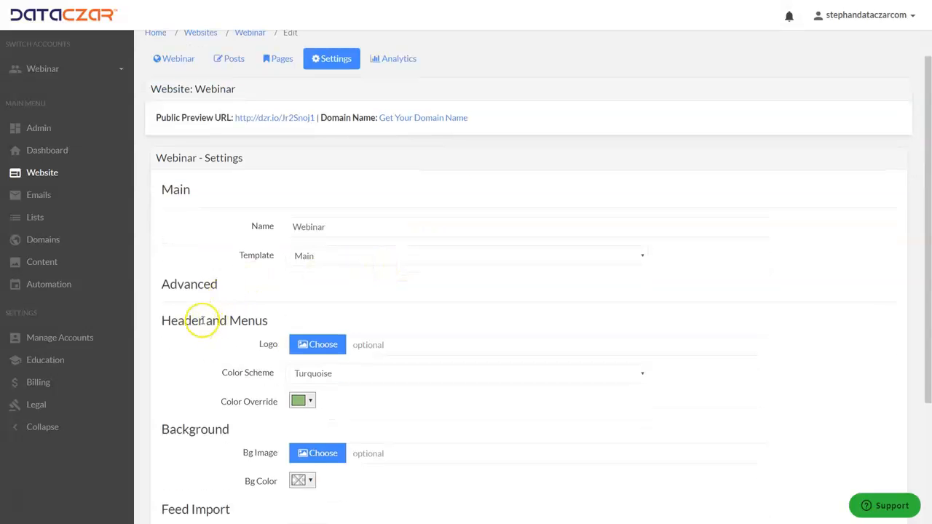
pyautogui.scroll(-2, 240, 328)
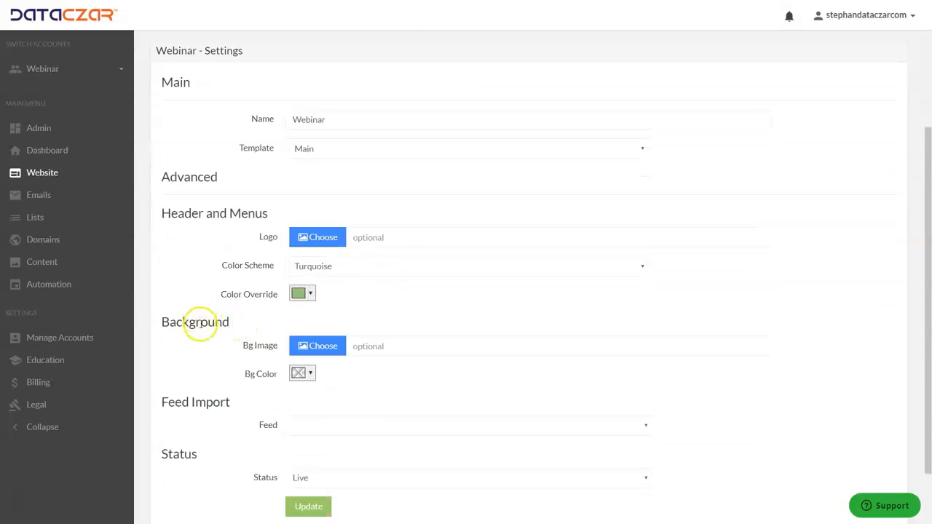
pyautogui.click(311, 373)
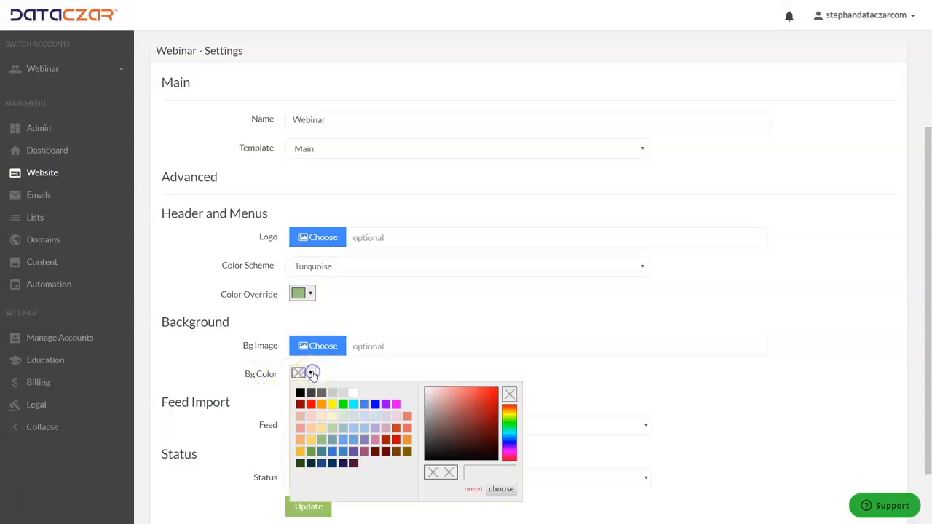
pyautogui.click(354, 441)
pyautogui.scroll(-1, 439, 293)
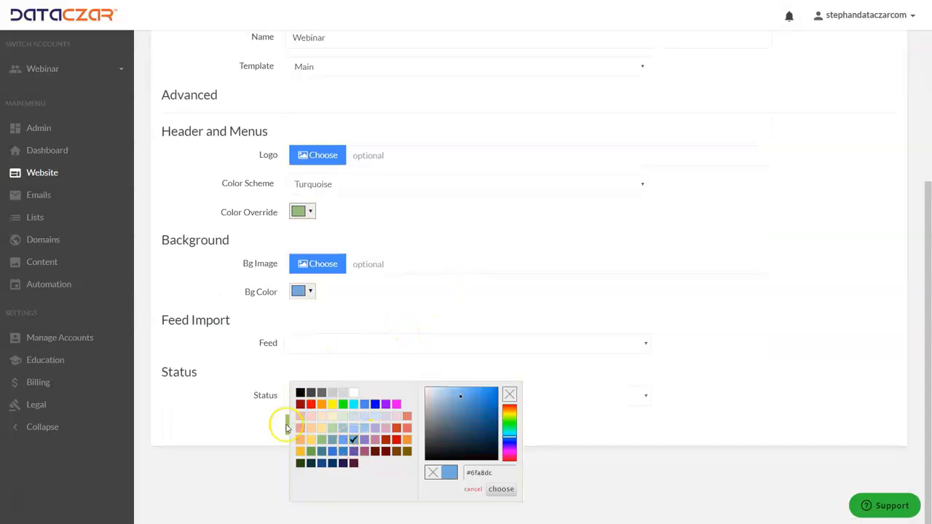
pyautogui.click(220, 430)
pyautogui.click(304, 426)
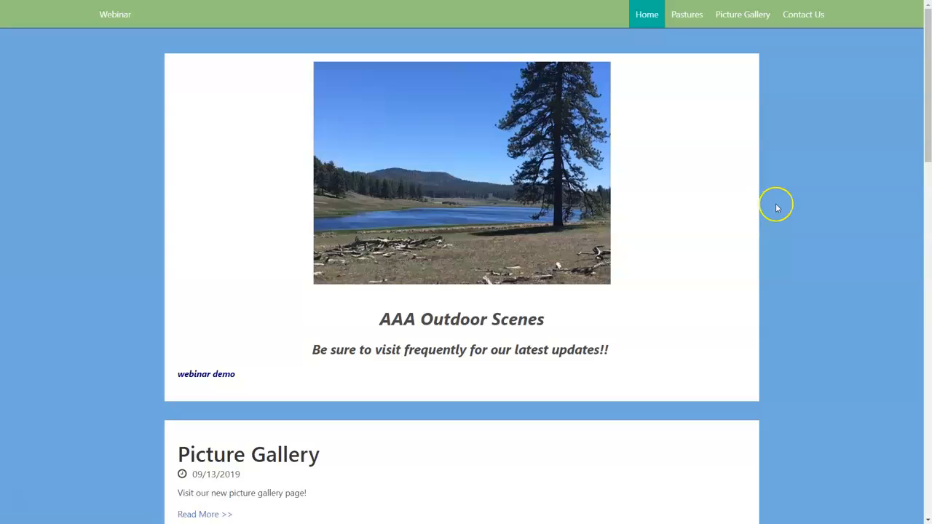
# Check the page background along the home page in the site preview and return to the website settings.
pyautogui.scroll(-15, 728, 222)
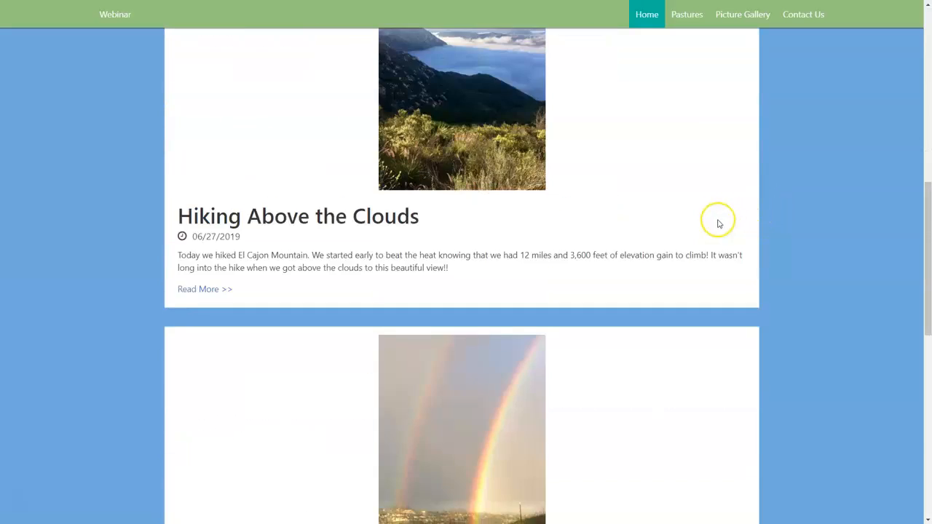
pyautogui.scroll(5, 719, 222)
pyautogui.scroll(8, 717, 222)
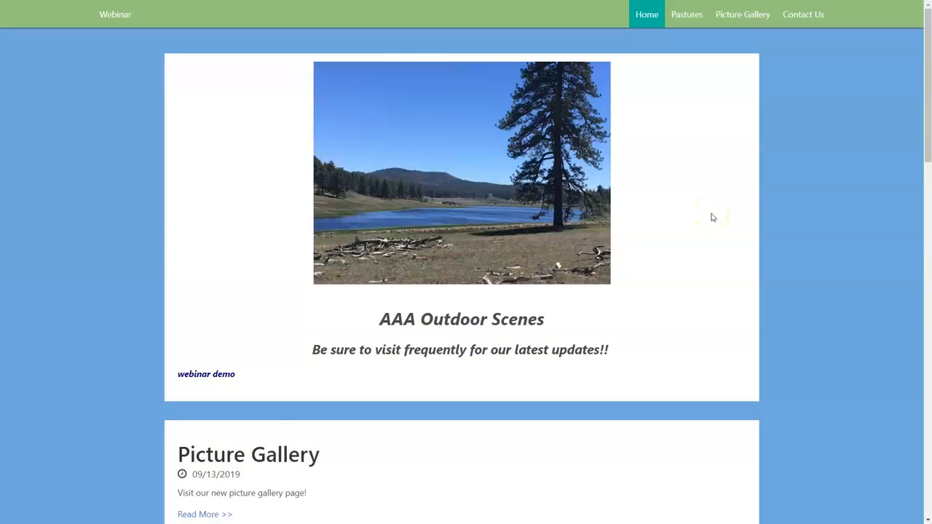
pyautogui.hotkey('ctrl', 'Tab')
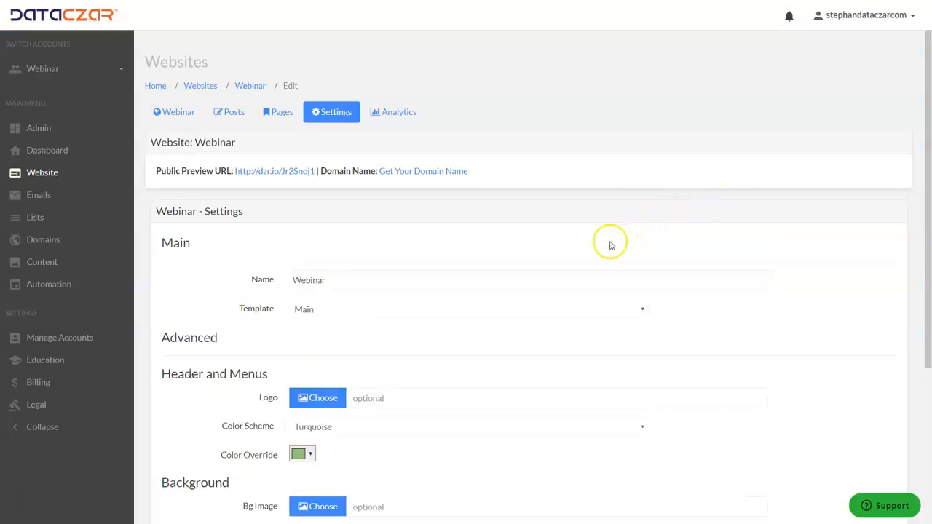
# Set the header's color scheme to White and clear its color override.
pyautogui.scroll(-2, 597, 233)
pyautogui.click(429, 326)
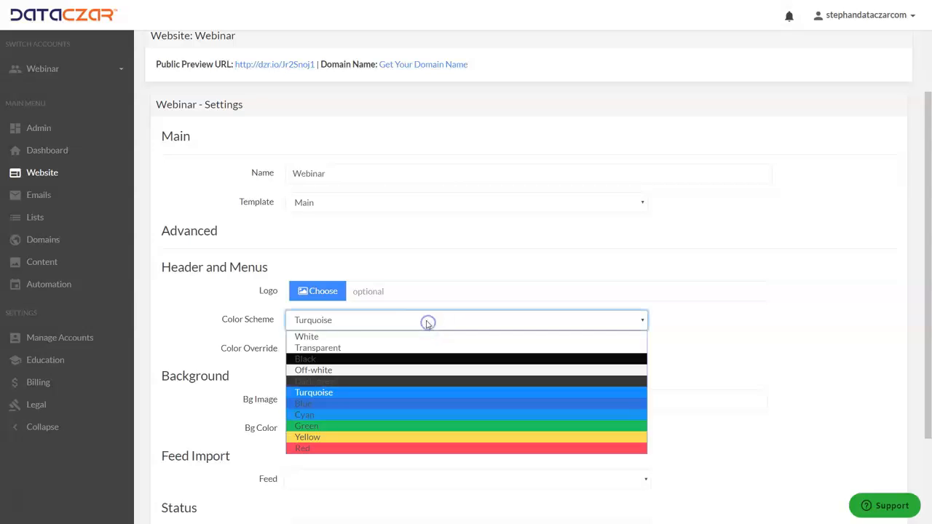
pyautogui.click(302, 334)
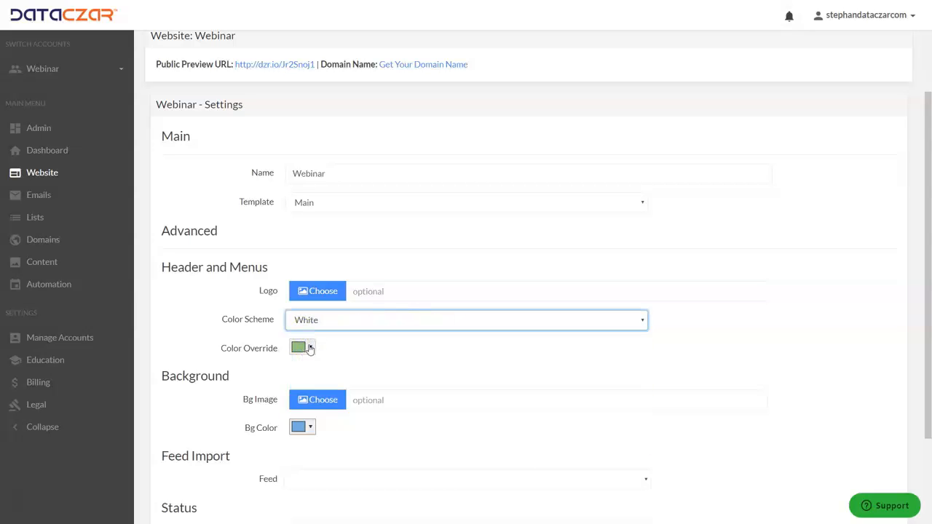
pyautogui.click(310, 349)
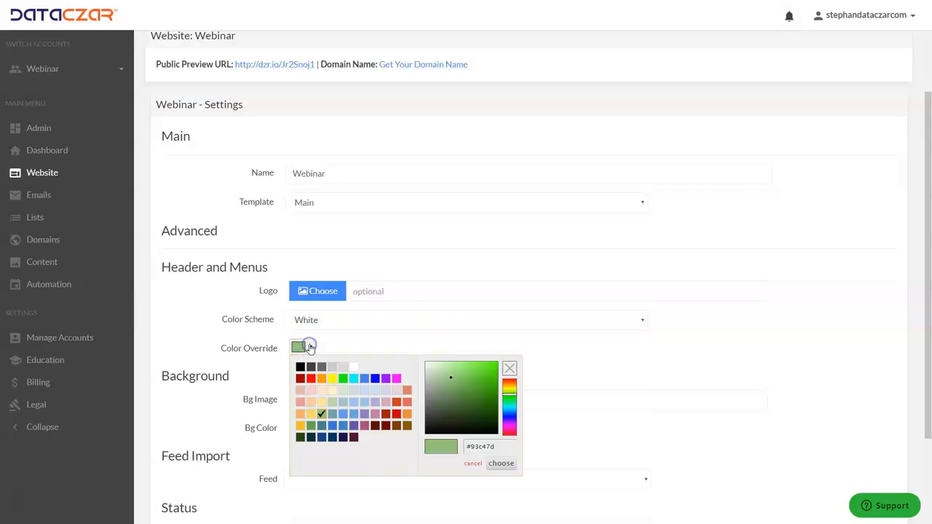
pyautogui.click(510, 370)
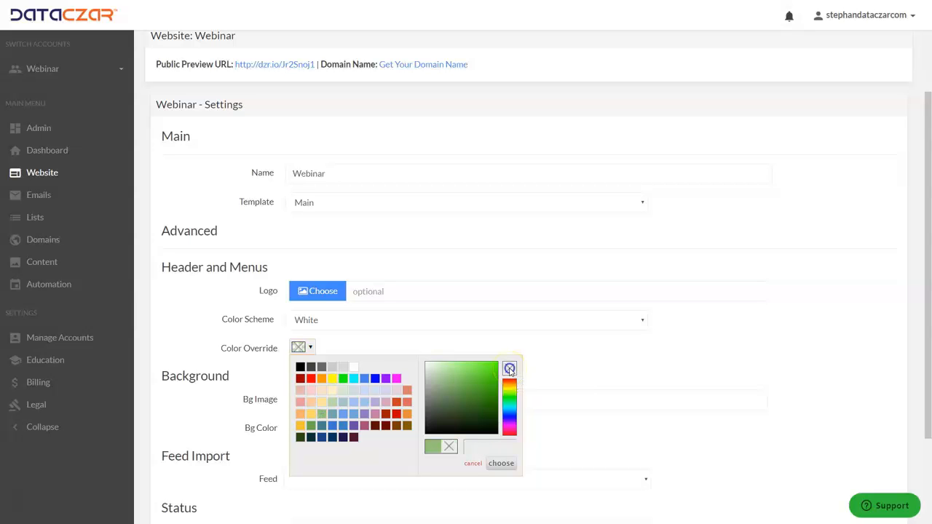
pyautogui.moveTo(692, 364); pyautogui.dragTo(689, 347)
# Clear the website's background color and save the website settings.
pyautogui.scroll(-2, 690, 346)
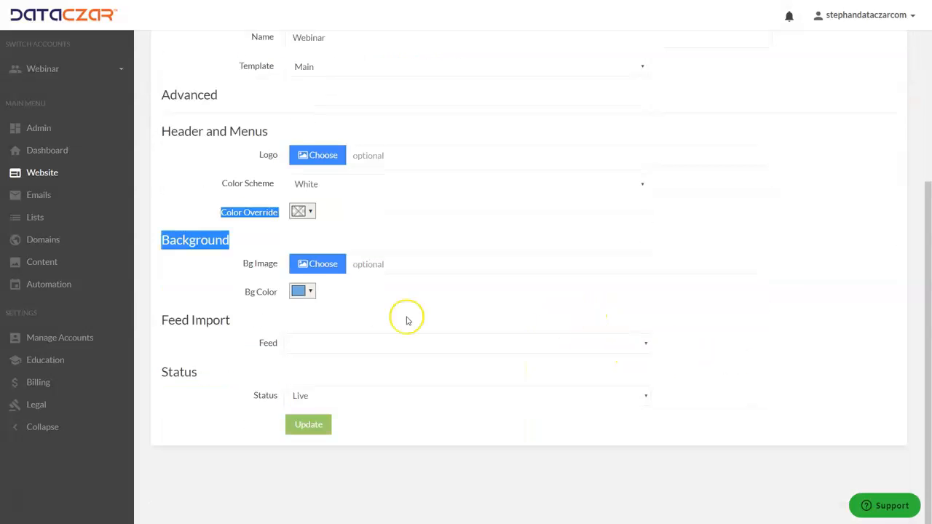
pyautogui.click(310, 292)
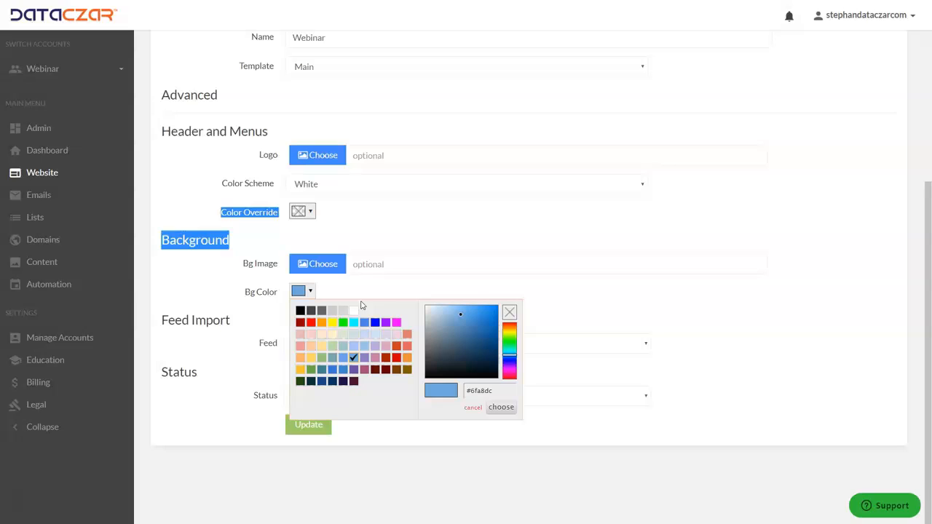
pyautogui.click(509, 313)
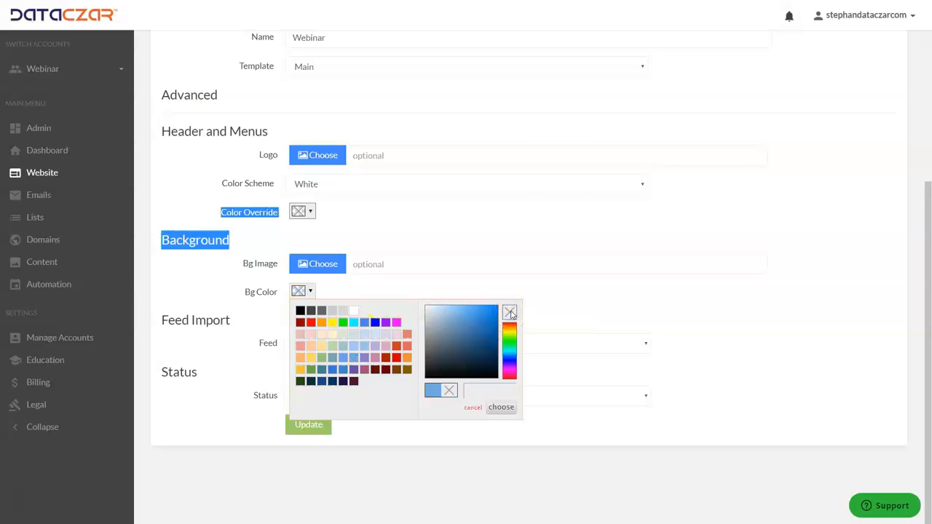
pyautogui.click(776, 287)
pyautogui.click(321, 426)
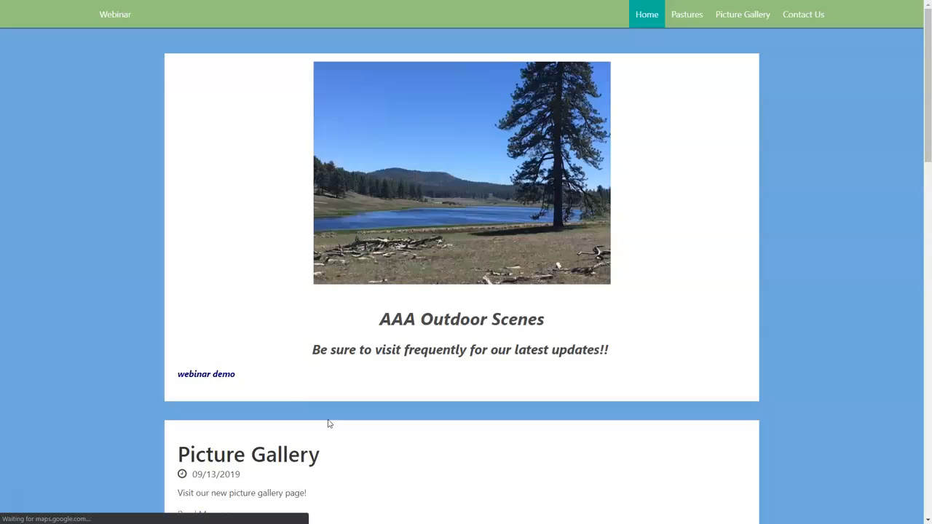
# Reload the home page in the site preview, check its header and background along the page, and return to the website settings.
pyautogui.click(640, 19)
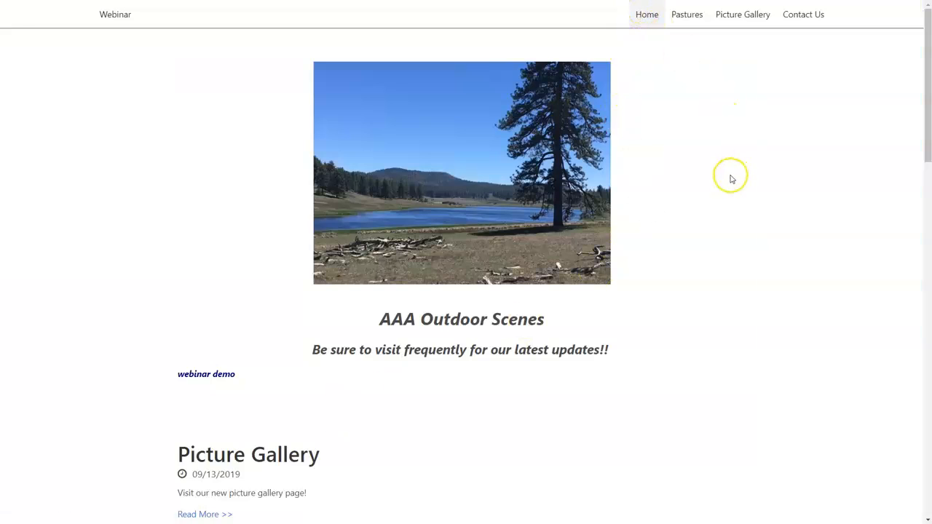
pyautogui.scroll(-15, 726, 180)
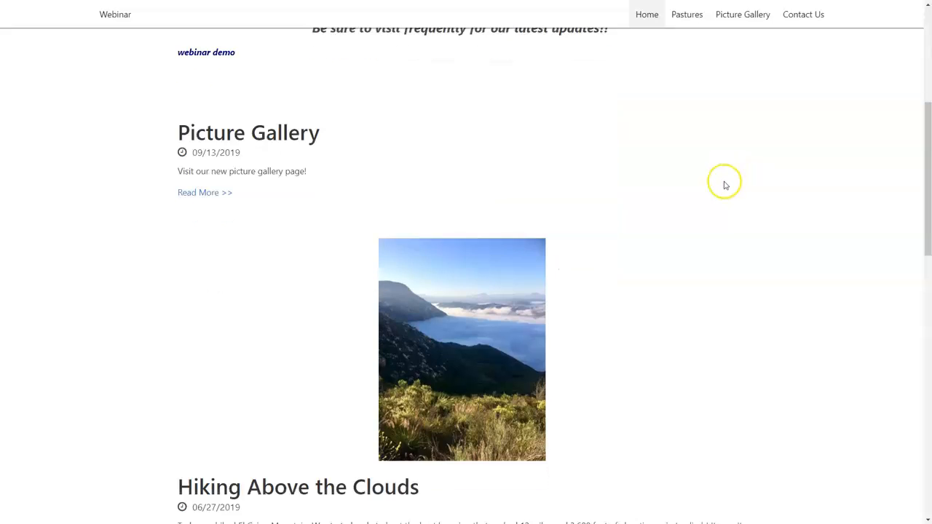
pyautogui.scroll(5, 717, 181)
pyautogui.scroll(8, 716, 178)
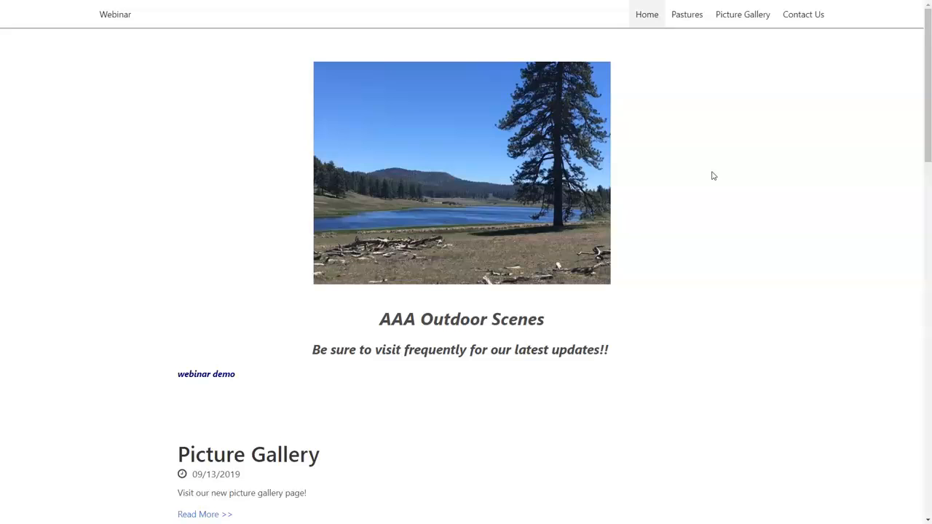
pyautogui.hotkey('ctrl', 'Tab')
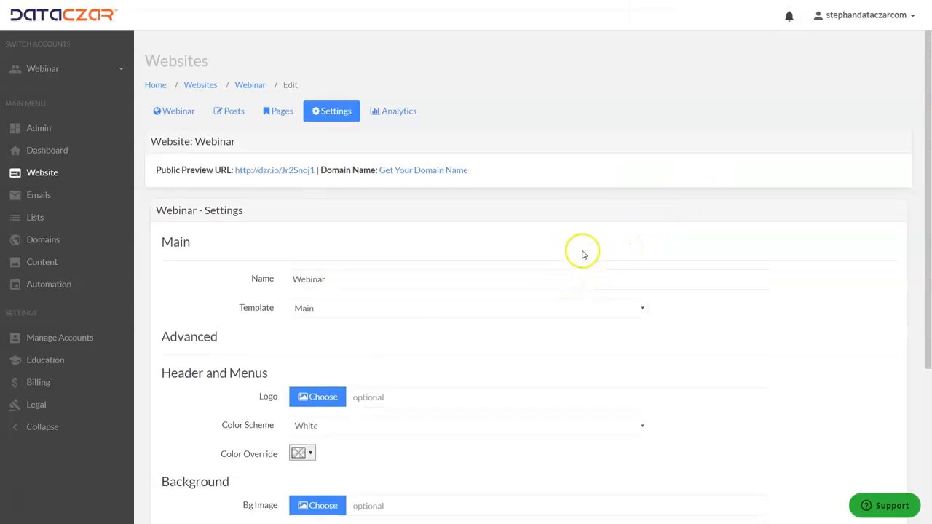
# Set the header's color scheme to Dark-grey and save the website settings.
pyautogui.scroll(-2, 579, 251)
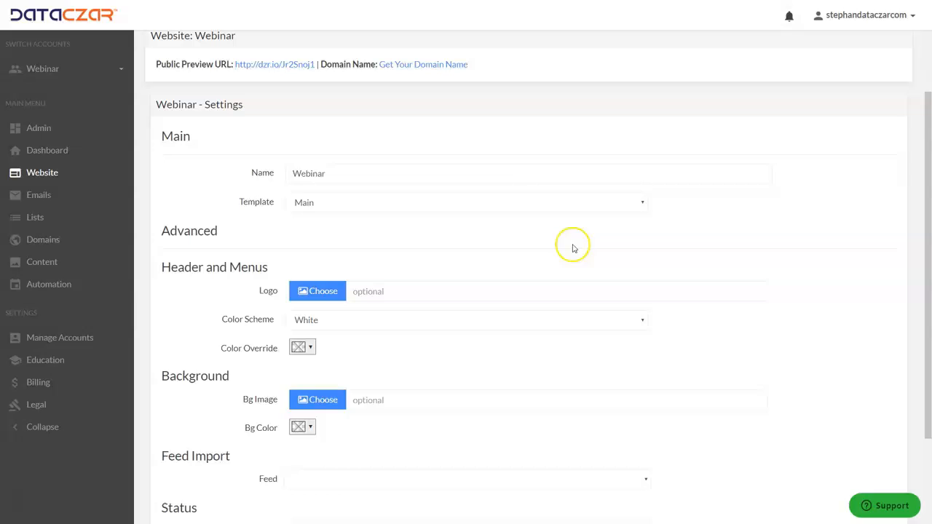
pyautogui.click(433, 321)
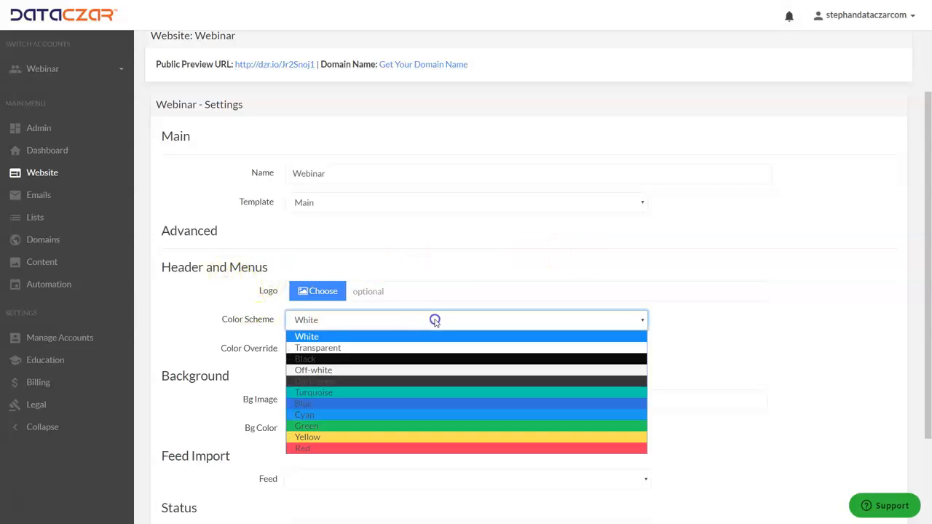
pyautogui.click(358, 382)
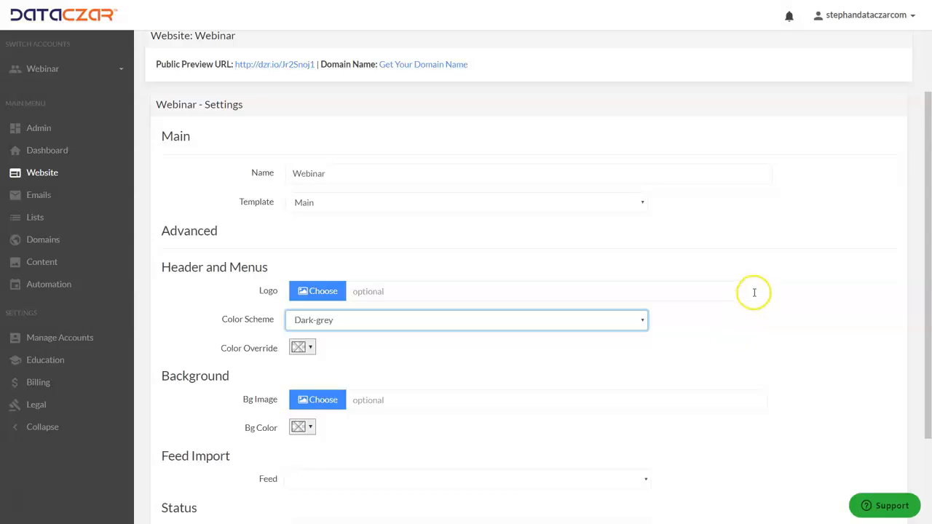
pyautogui.scroll(-2, 743, 288)
pyautogui.click(307, 424)
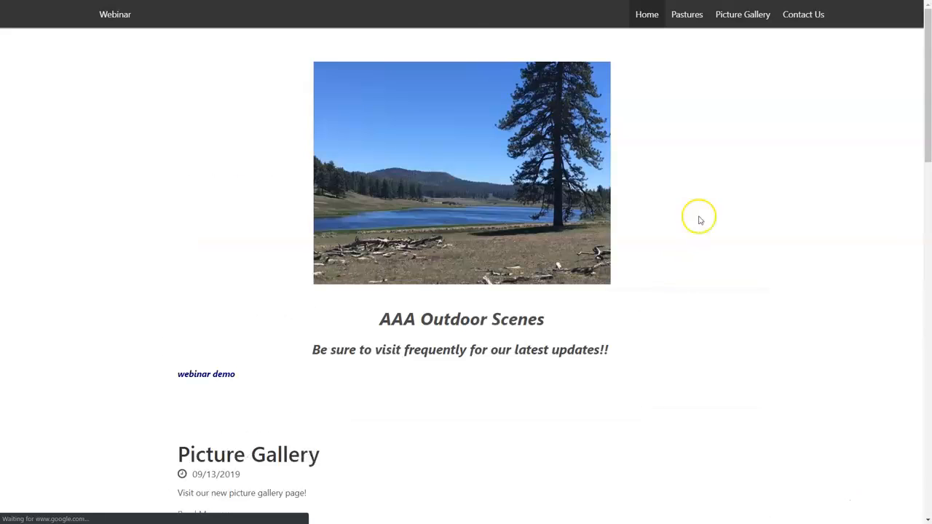
# Examine the header and footer colors in the site preview and return to the website settings.
pyautogui.scroll(-15, 770, 227)
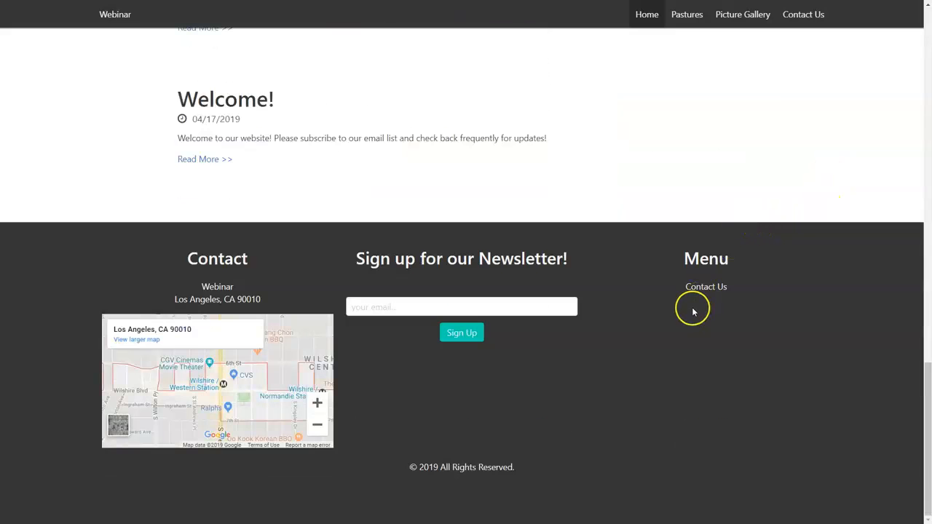
pyautogui.scroll(15, 692, 311)
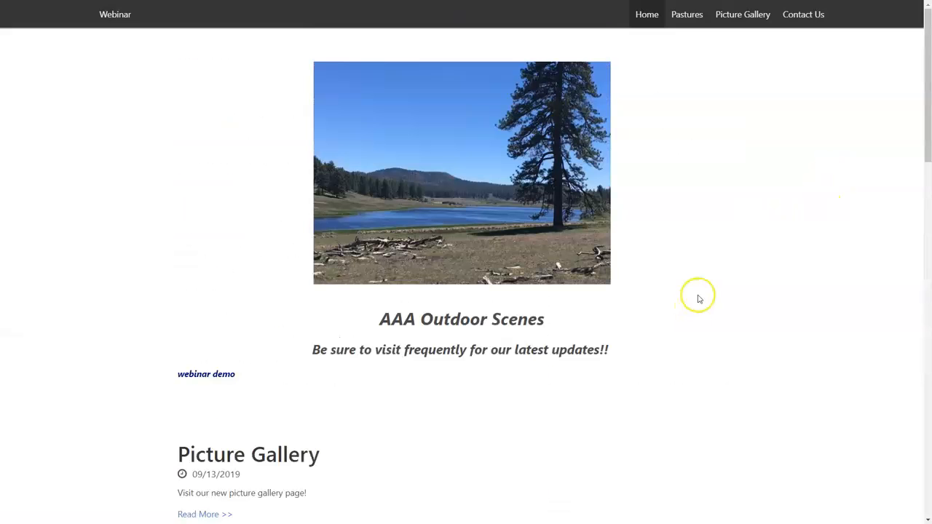
pyautogui.hotkey('ctrl', 'Tab')
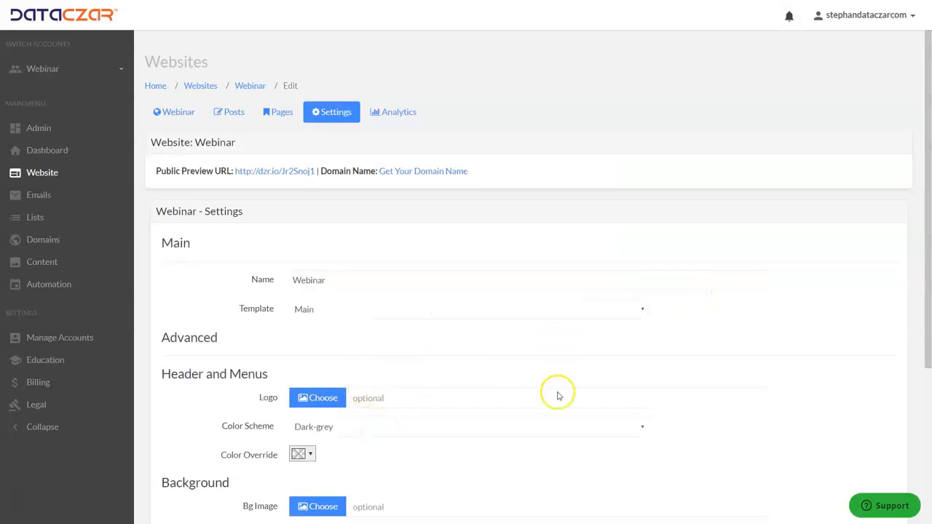
# Set the header's color scheme back to White and save the website settings.
pyautogui.click(433, 428)
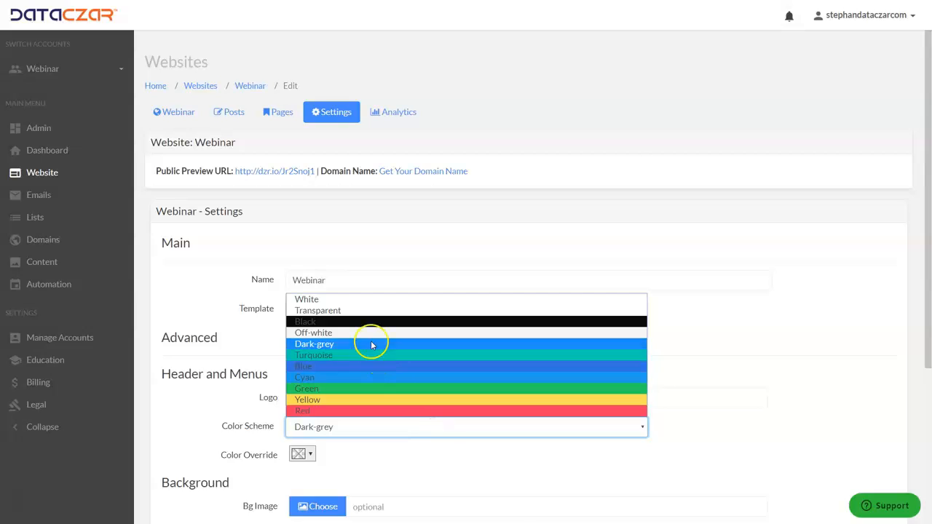
pyautogui.click(357, 299)
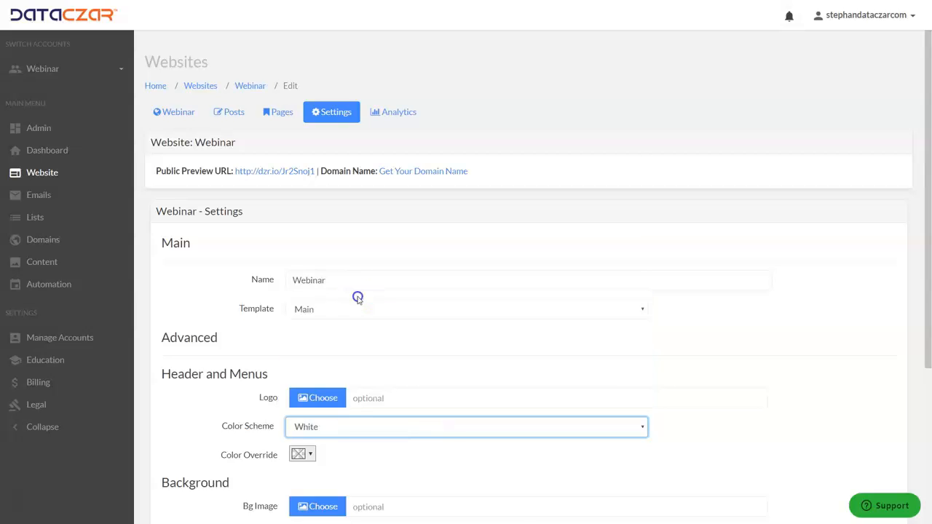
pyautogui.click(787, 298)
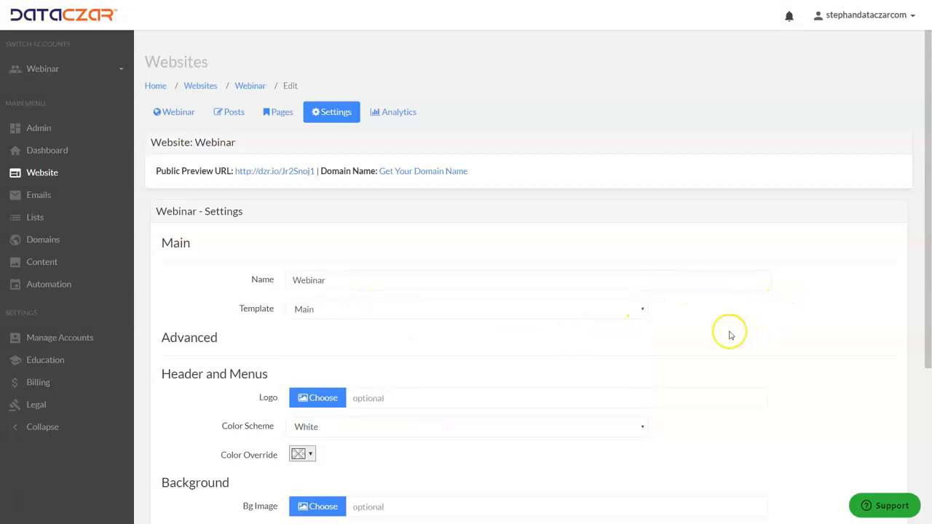
pyautogui.scroll(-3, 463, 422)
pyautogui.click(313, 428)
# Check the header in the refreshed site preview, then leave the website settings for the Dashboard.
pyautogui.hotkey('ctrl', 'Tab')
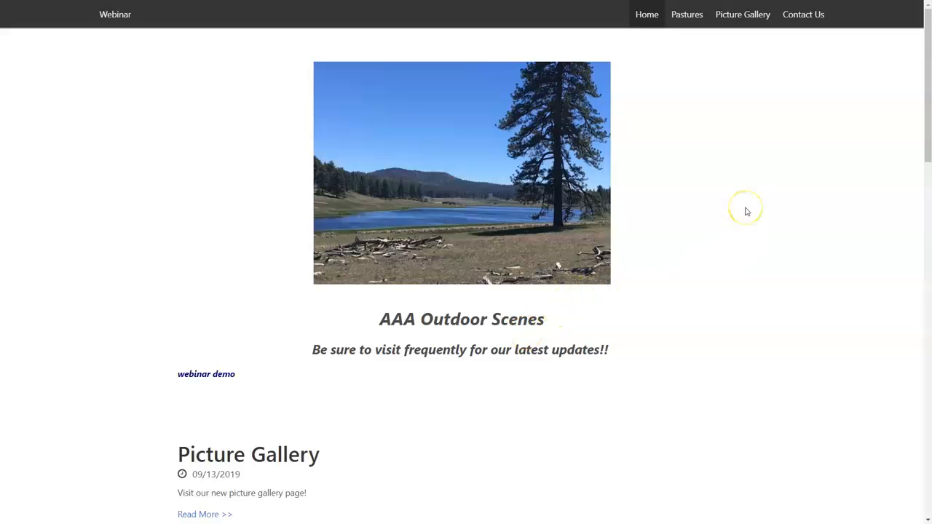
pyautogui.press('F5')
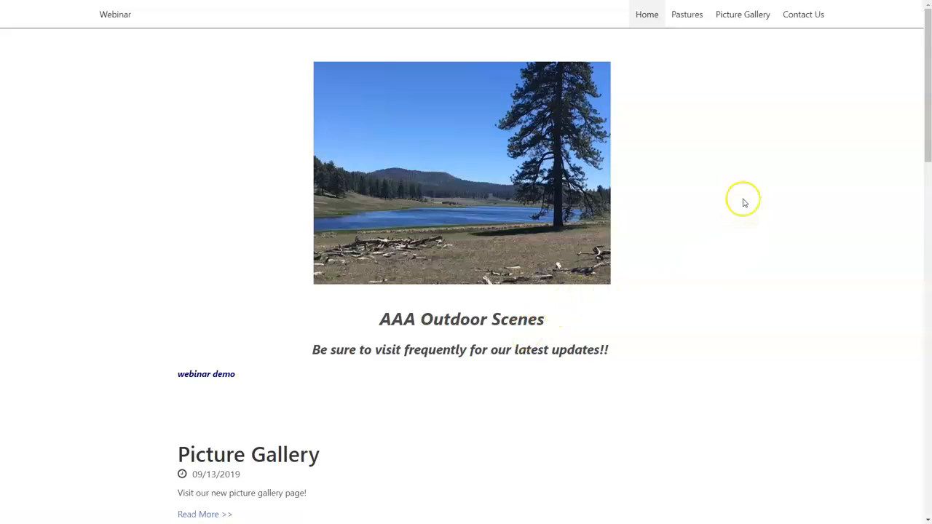
pyautogui.hotkey('ctrl', 'shift', 'Tab')
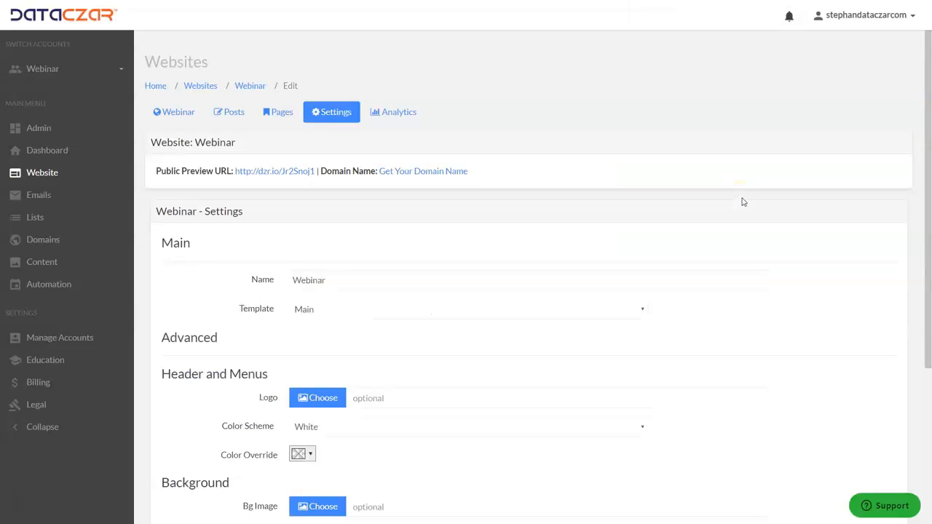
pyautogui.click(30, 152)
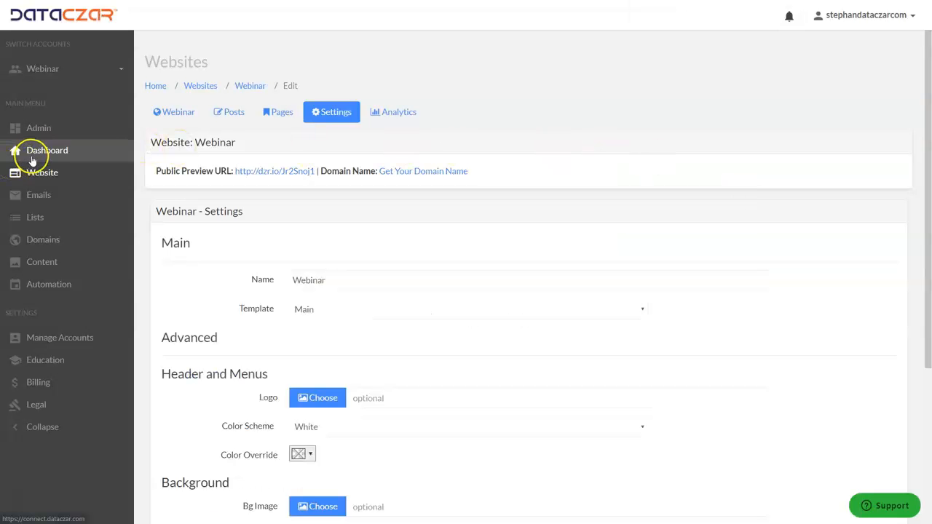